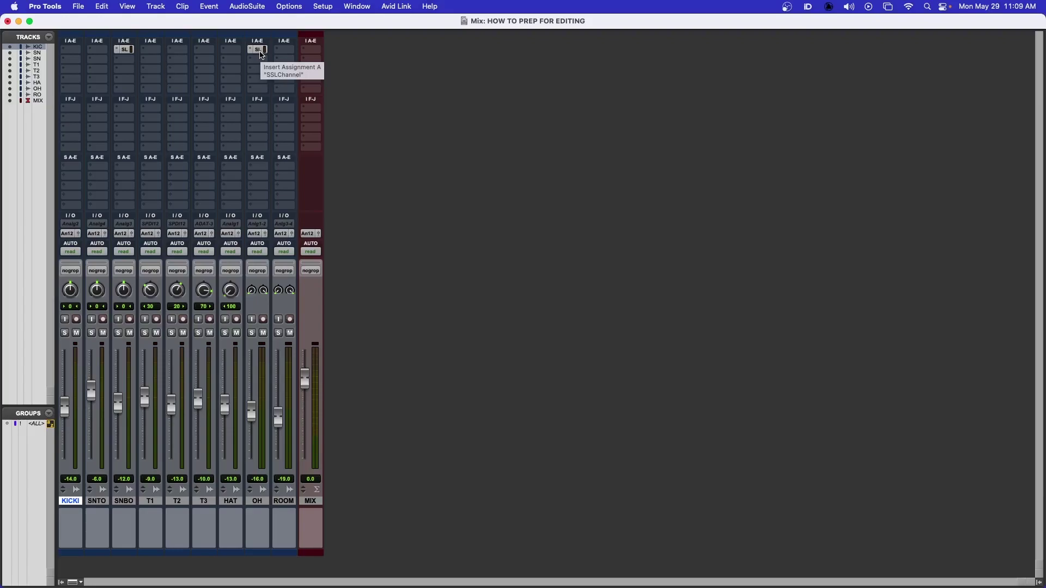
Play back the selected passage from bar 18 to bar 23 in the Edit window to hear the unprocessed drums.
{"action": "key", "text": "super+equal"}
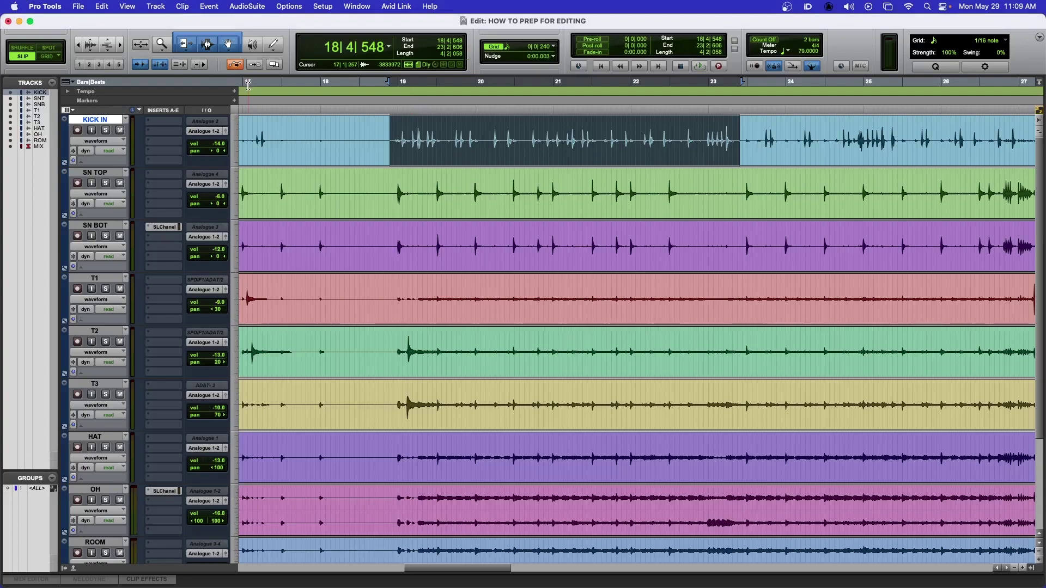
{"action": "key", "text": "space"}
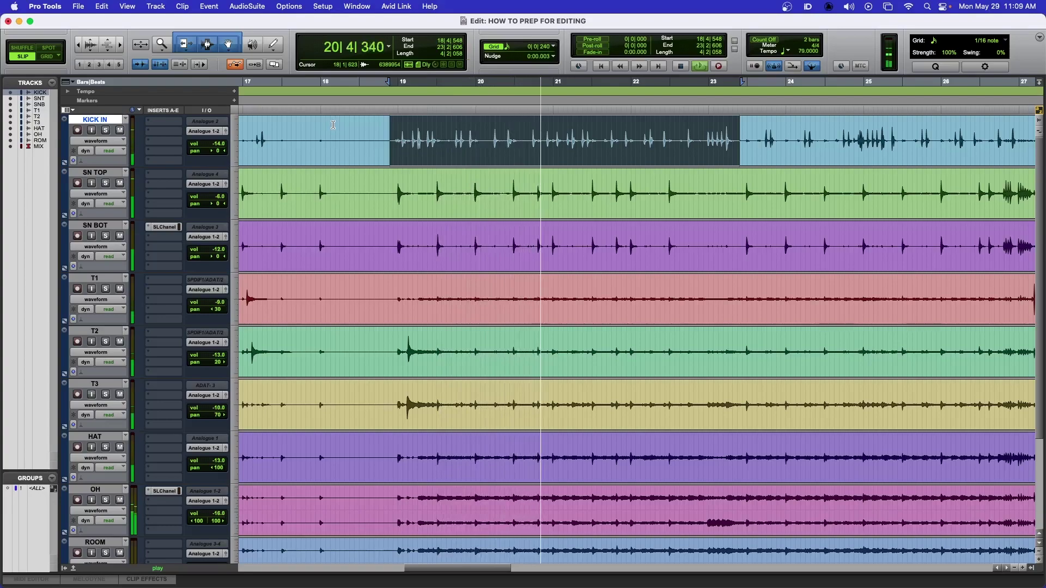
{"action": "key", "text": "space"}
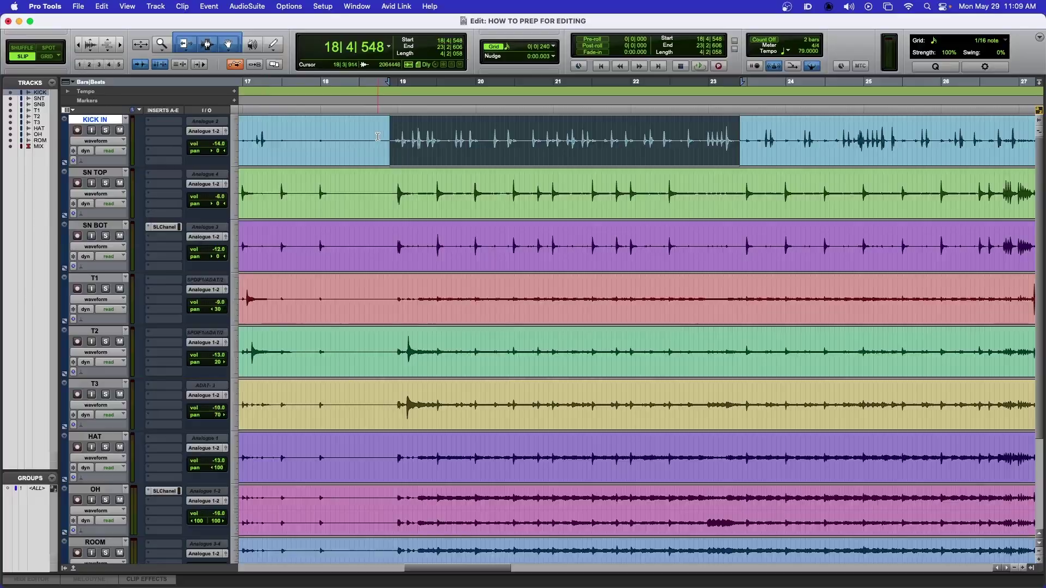
Insert the Steven Slate Trigger 2 plug-in on the first insert slot of the KICK IN track in the Mix window.
{"action": "key", "text": "super+equal"}
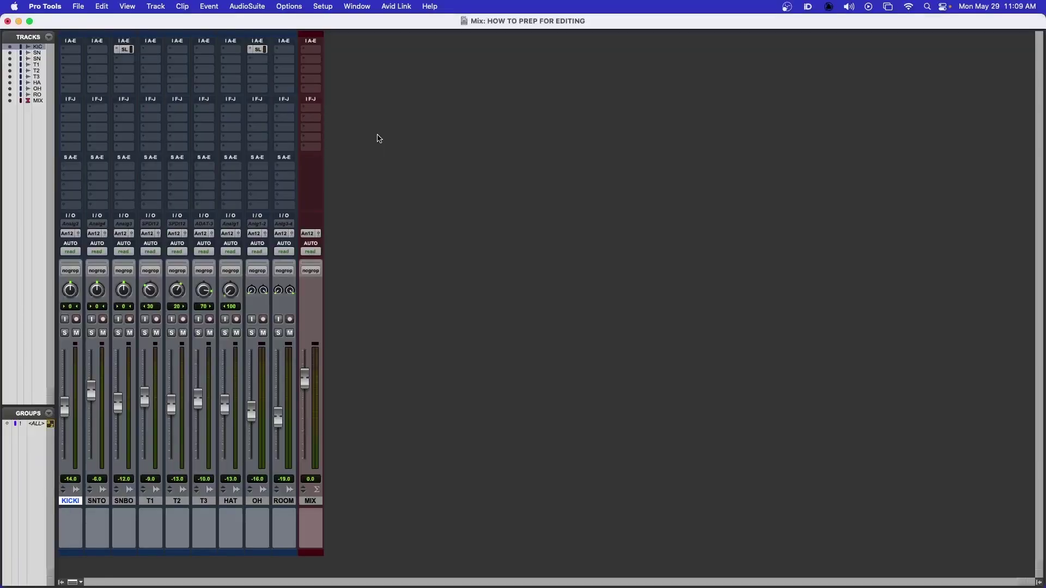
{"action": "left_click", "coordinate": [70, 50]}
{"action": "mouse_move", "coordinate": [139, 50]}
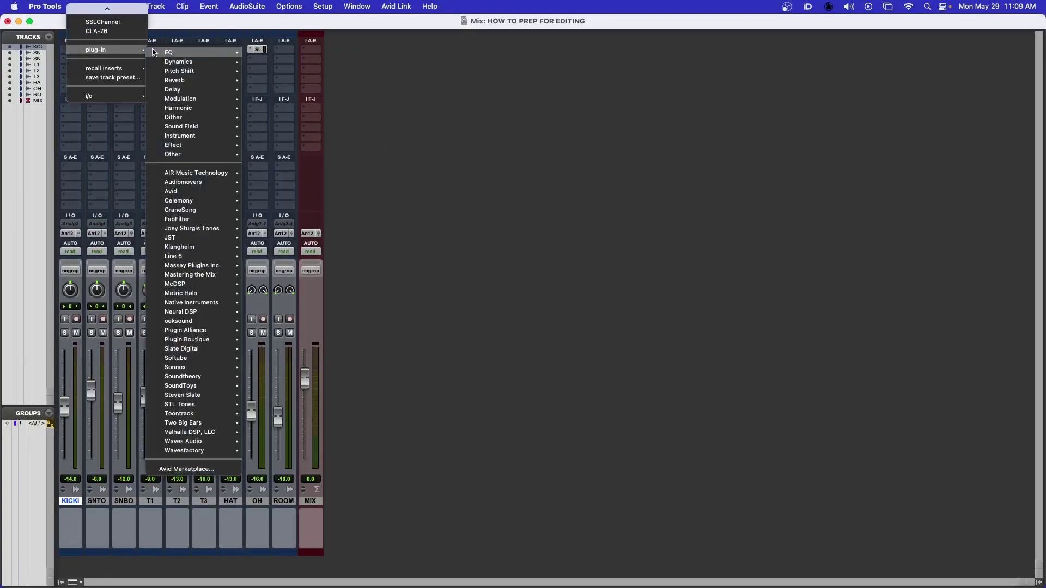
{"action": "mouse_move", "coordinate": [210, 395]}
{"action": "left_click", "coordinate": [283, 407]}
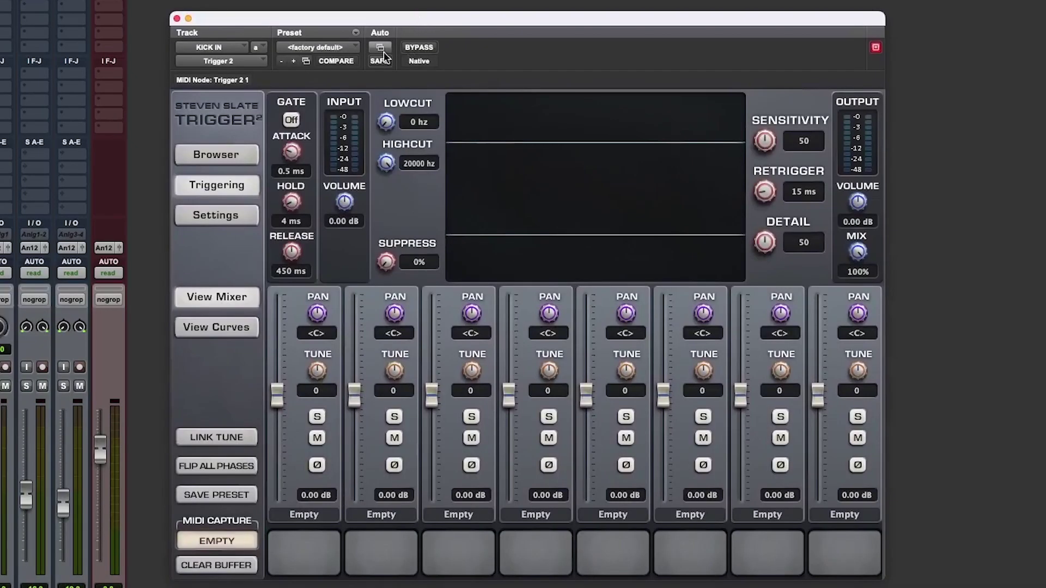
Load SMALL TOWN KICK.wav from the SMALL TOWN SAMPLES folder under DRUM SAMPLES into Trigger 2's first sample slot.
{"action": "left_click", "coordinate": [213, 156]}
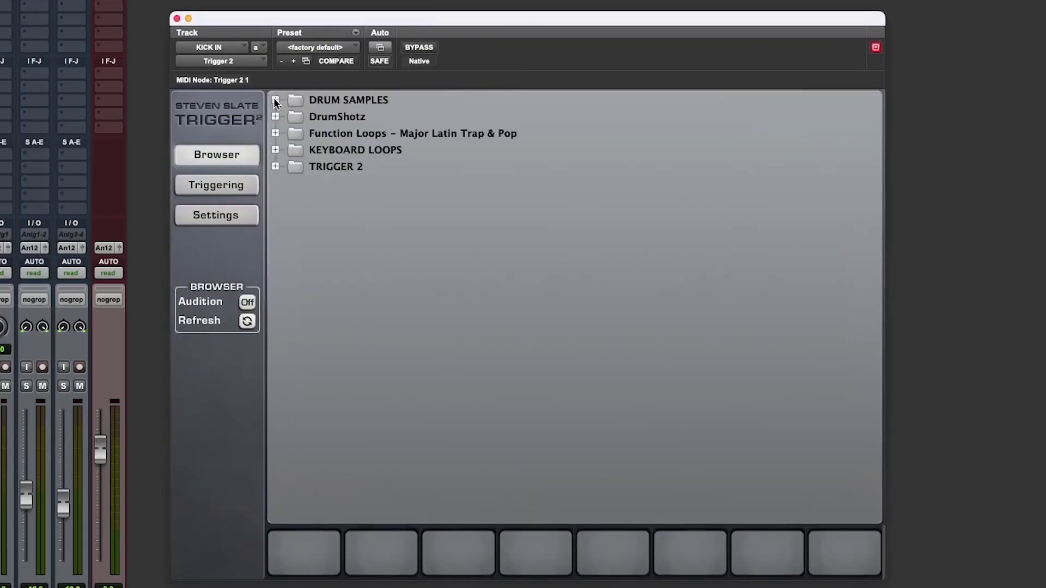
{"action": "left_click", "coordinate": [275, 100]}
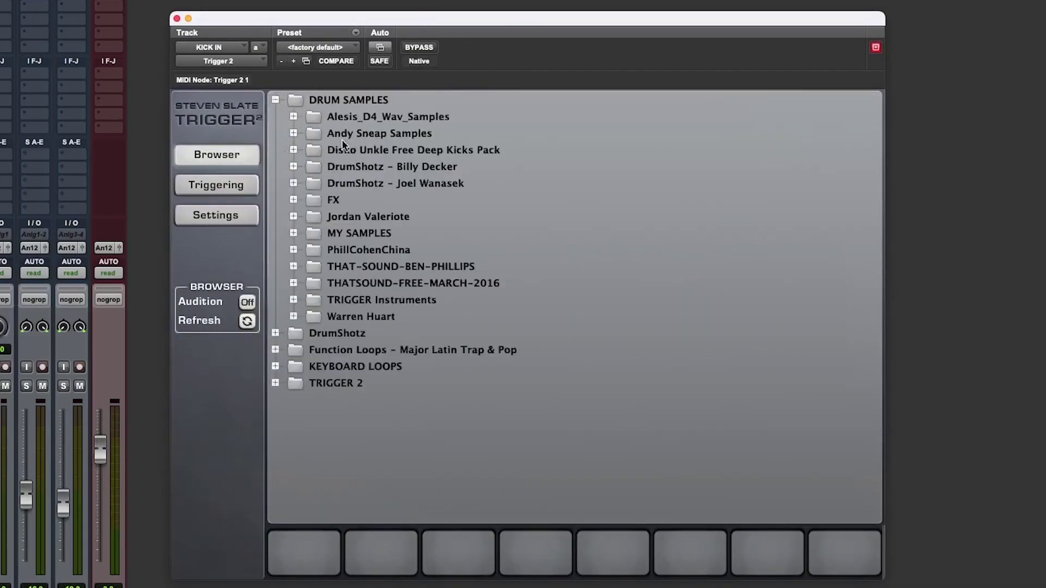
{"action": "left_click", "coordinate": [293, 166]}
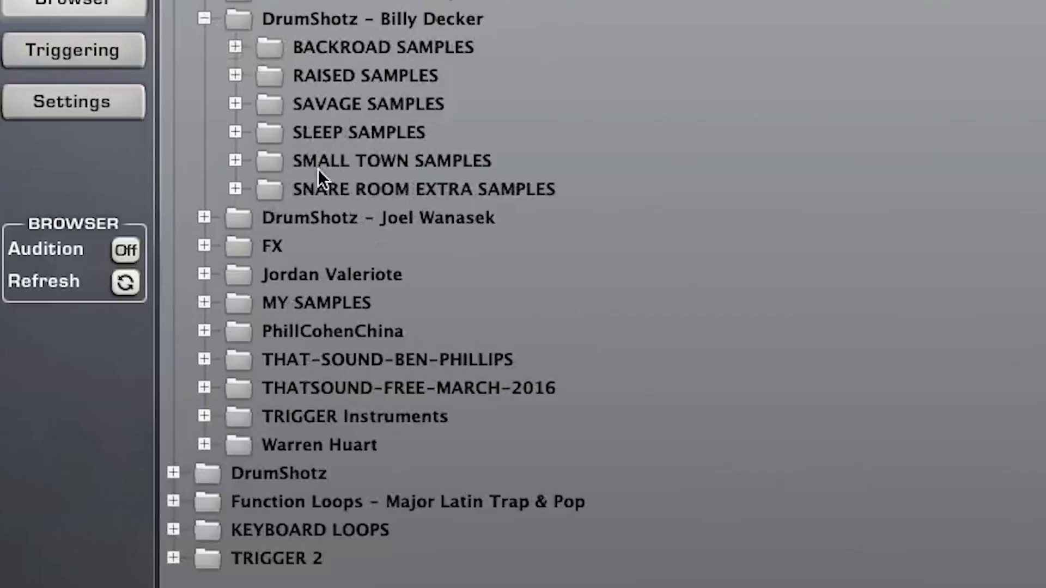
{"action": "left_click", "coordinate": [235, 160]}
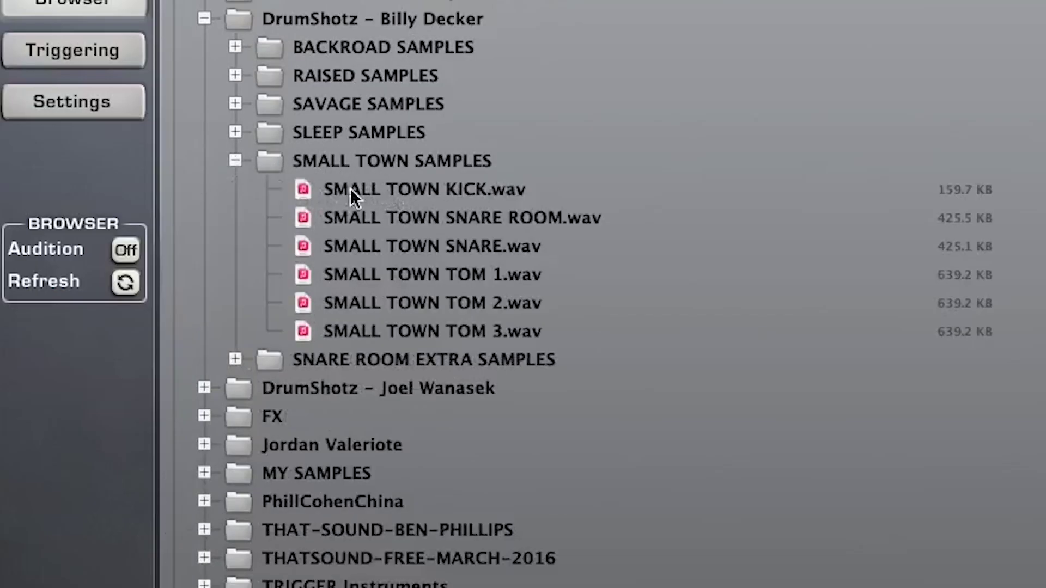
{"action": "left_click_drag", "start_coordinate": [341, 187], "coordinate": [226, 587]}
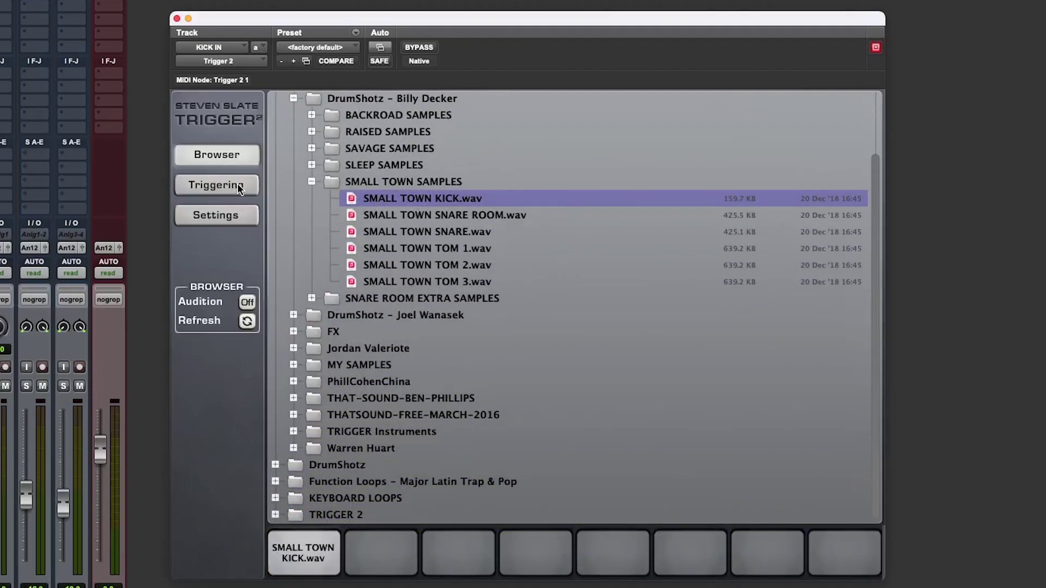
Play the drums and examine how the kick hits are detected in Trigger 2's Triggering view.
{"action": "left_click", "coordinate": [240, 188]}
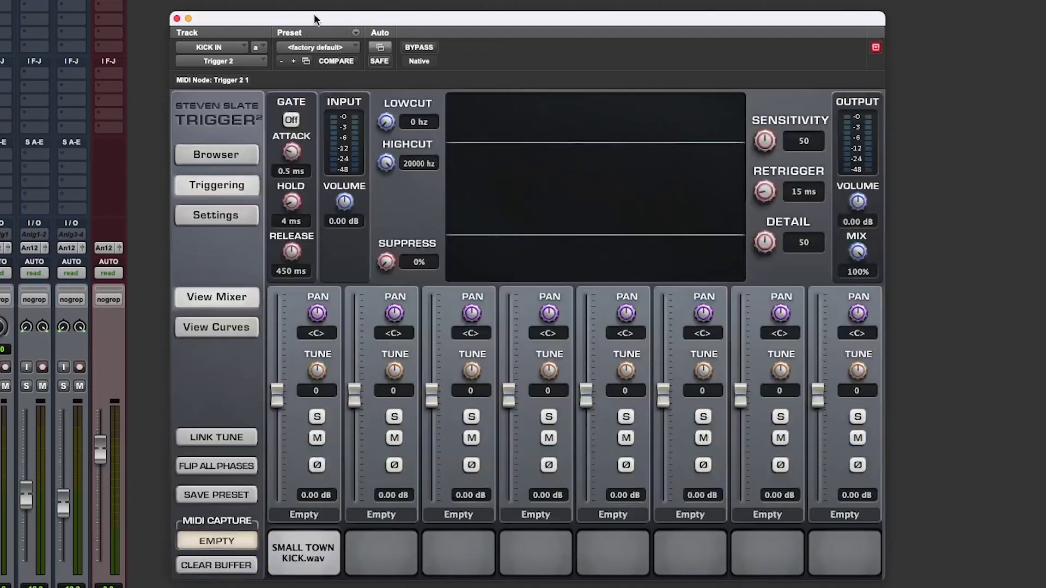
{"action": "left_click_drag", "start_coordinate": [314, 19], "coordinate": [301, 4]}
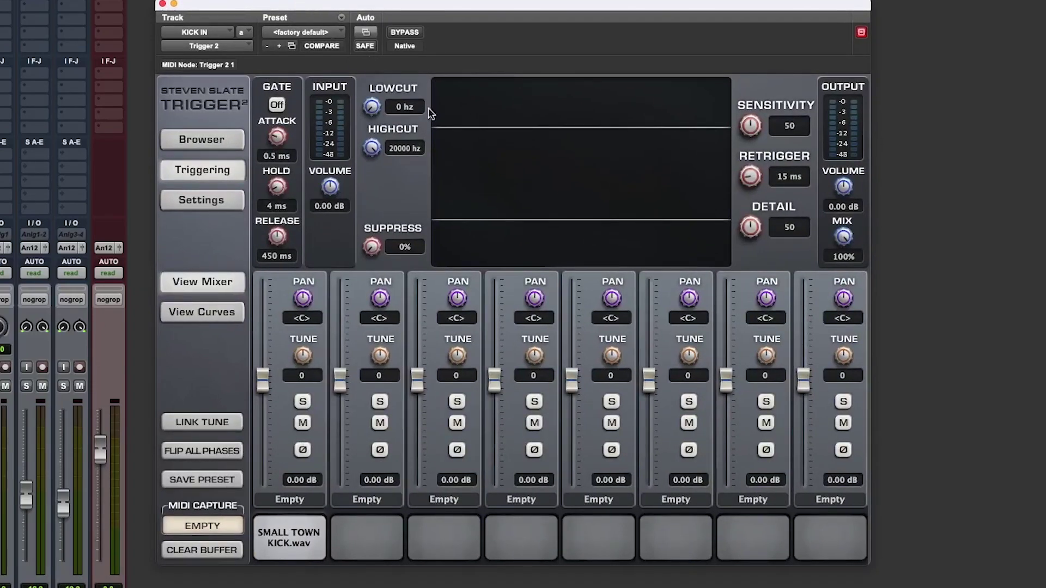
{"action": "key", "text": "space"}
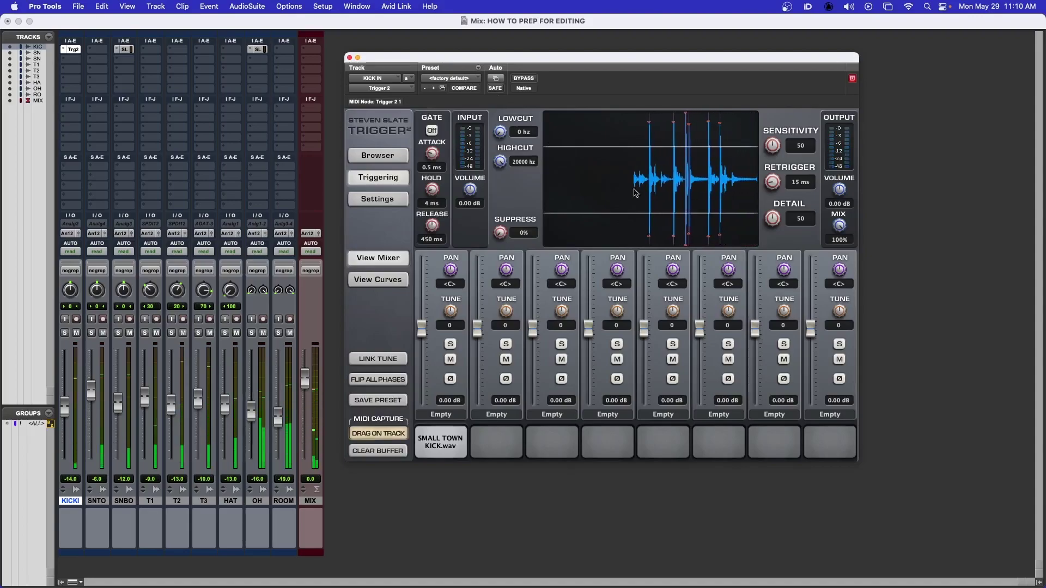
{"action": "left_click_drag", "start_coordinate": [617, 61], "coordinate": [618, 58]}
{"action": "key", "text": "space"}
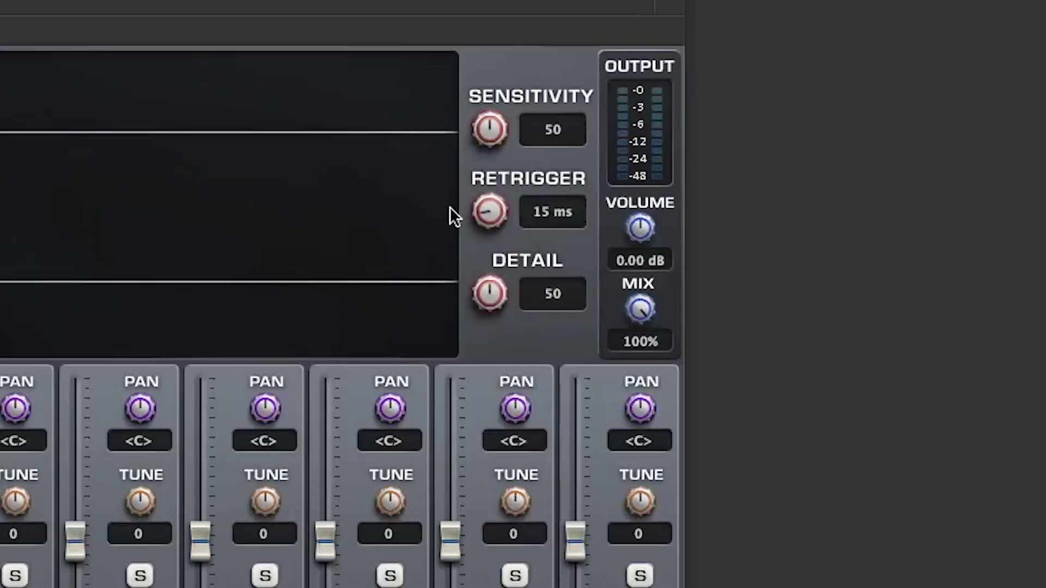
Raise Trigger 2's Retrigger time to 66 ms and play the passage to check the kick triggering.
{"action": "left_click_drag", "start_coordinate": [489, 208], "coordinate": [525, 106]}
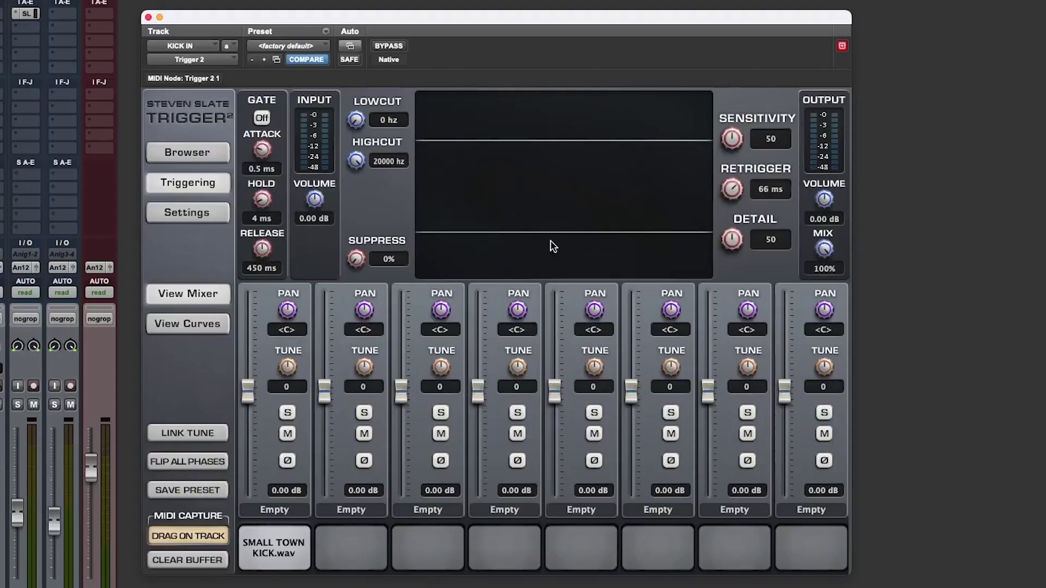
{"action": "key", "text": "space"}
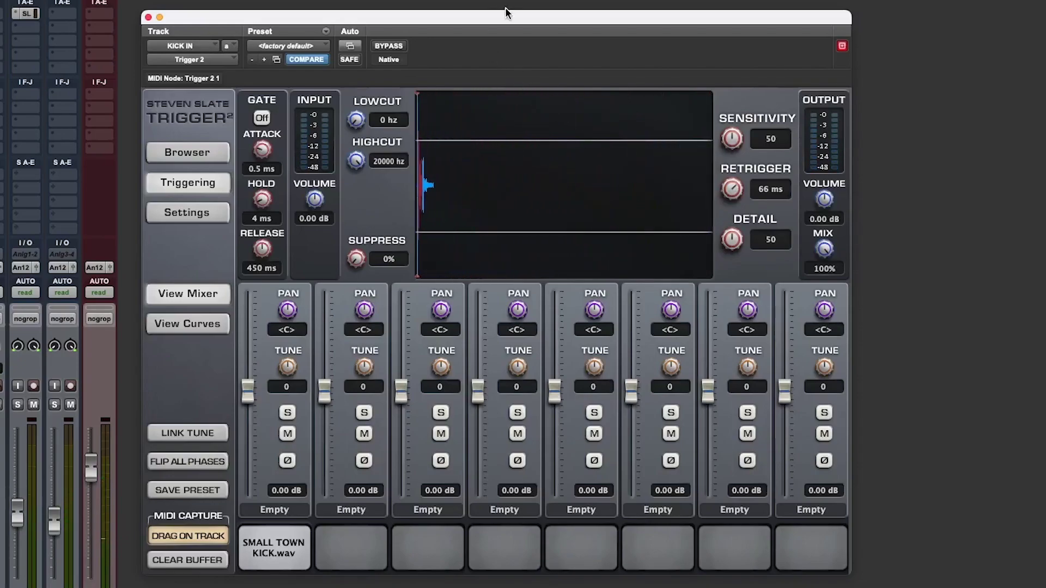
{"action": "left_click_drag", "start_coordinate": [505, 16], "coordinate": [501, 25]}
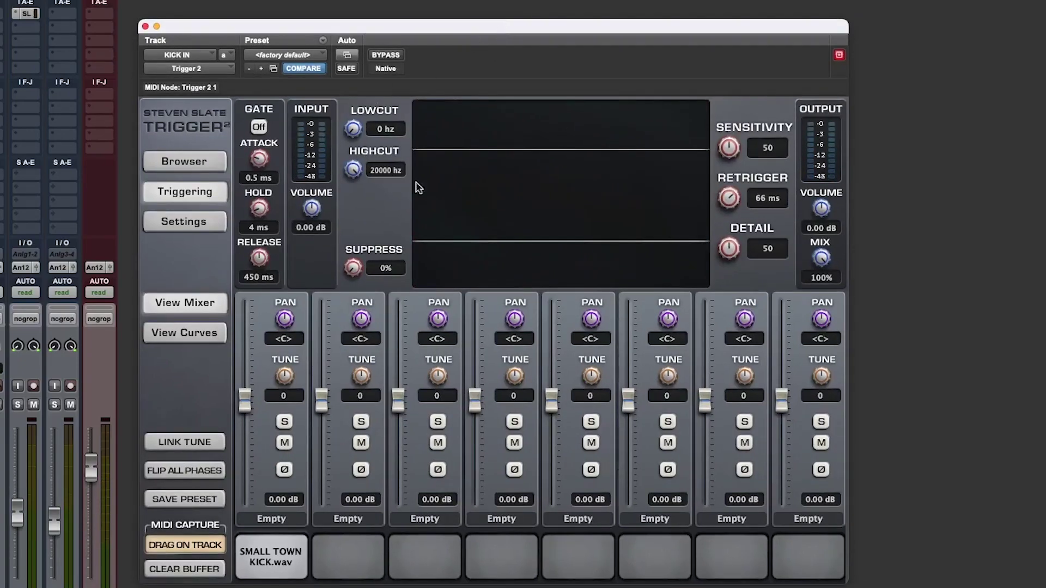
Shorten the kick sample's envelope curve with sustain at 0.00 s and release at 5.00 s.
{"action": "left_click", "coordinate": [185, 333]}
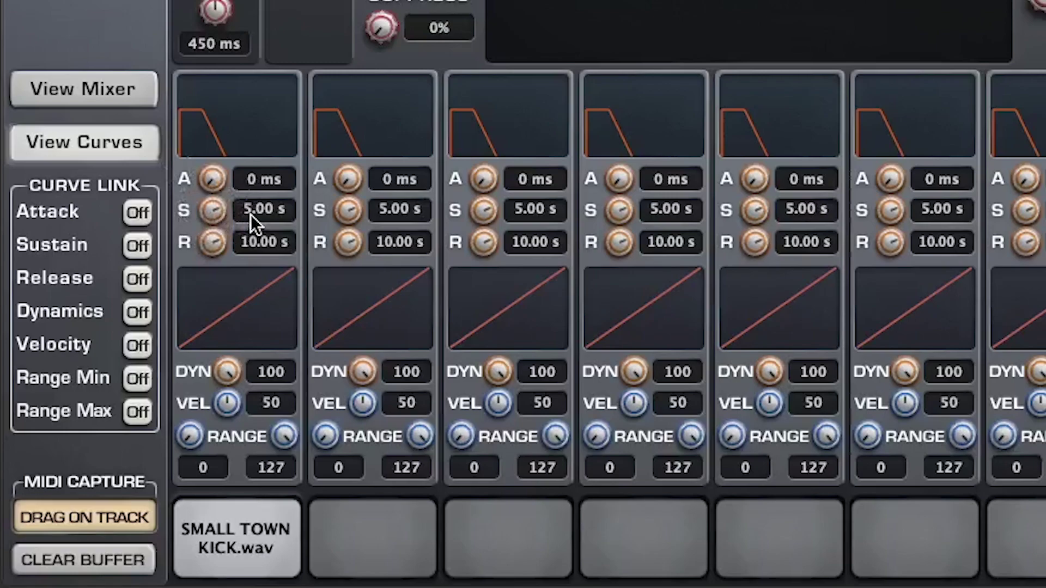
{"action": "left_click_drag", "start_coordinate": [214, 210], "coordinate": [231, 328]}
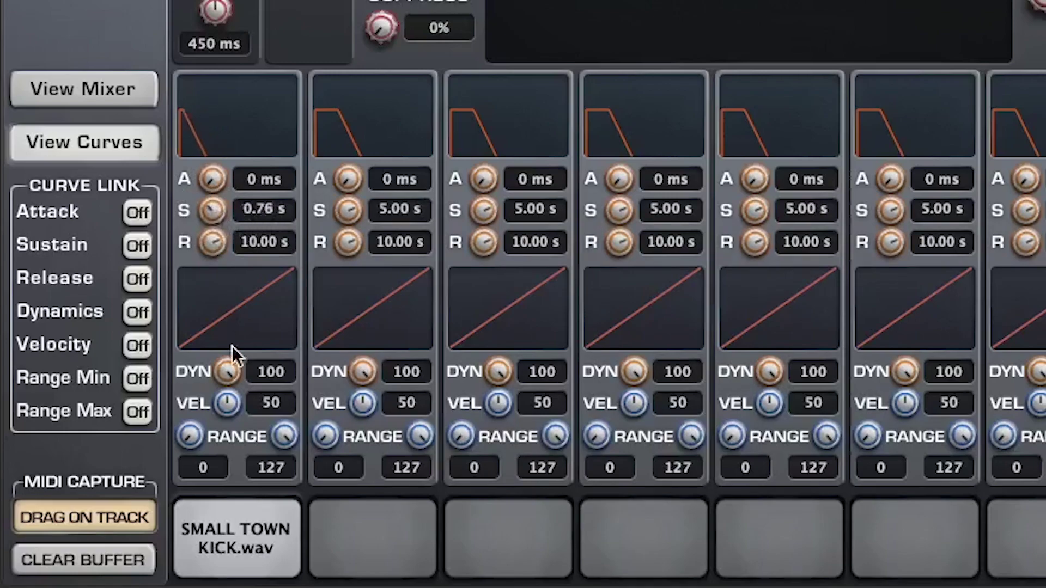
{"action": "double_click", "coordinate": [270, 244]}
{"action": "type", "text": "5"}
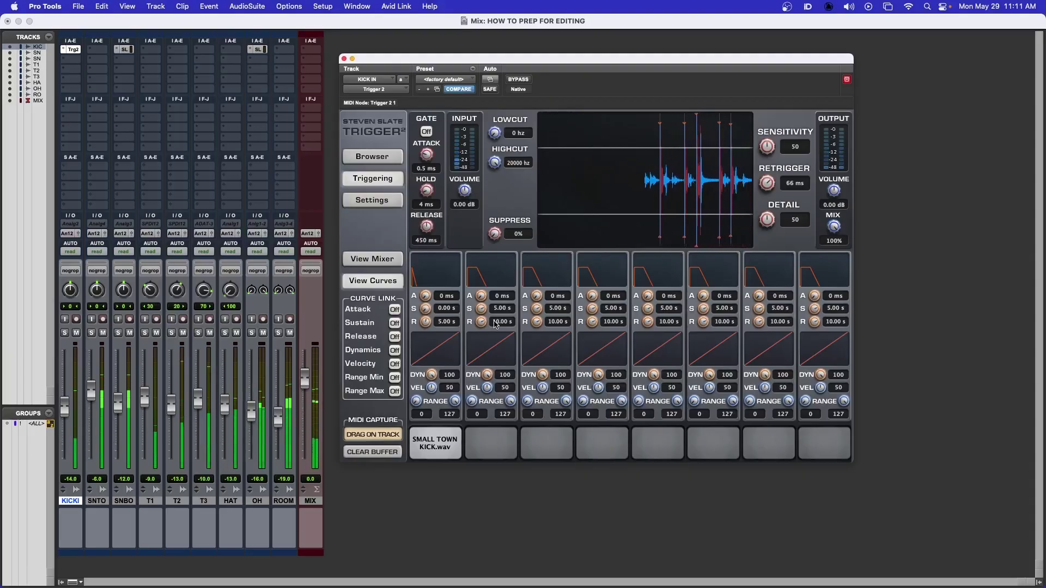
Solo the kick to audition the triggered sample, and lower the KICK IN track's volume to -16.0 dB.
{"action": "left_click", "coordinate": [64, 333]}
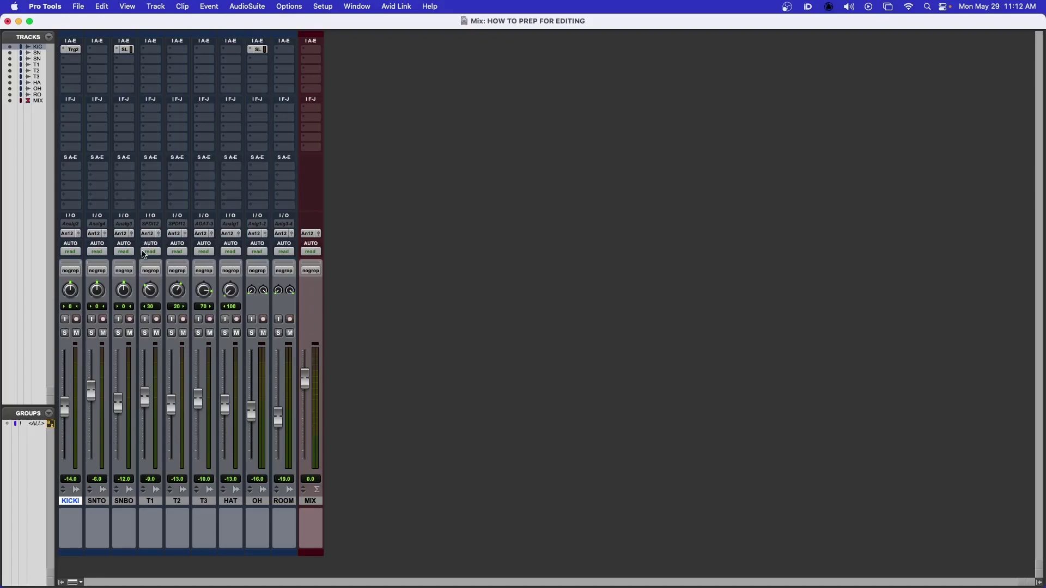
{"action": "key", "text": "space"}
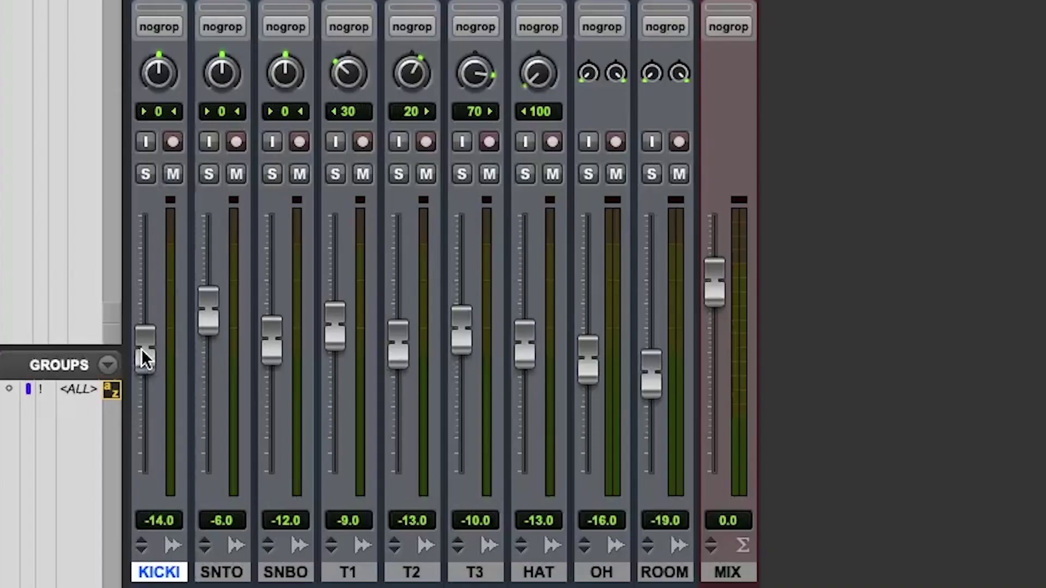
{"action": "left_click_drag", "start_coordinate": [143, 360], "coordinate": [148, 406]}
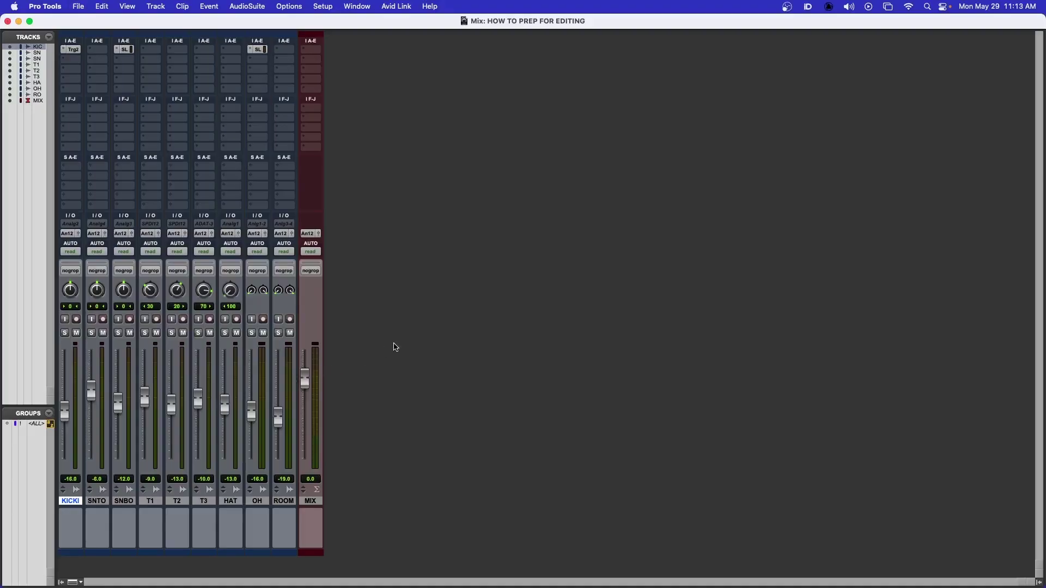
{"action": "key", "text": "space"}
Mute the T1, T2 and T3 tom tracks in the Edit window and play back the selected passage.
{"action": "key", "text": "super+equal"}
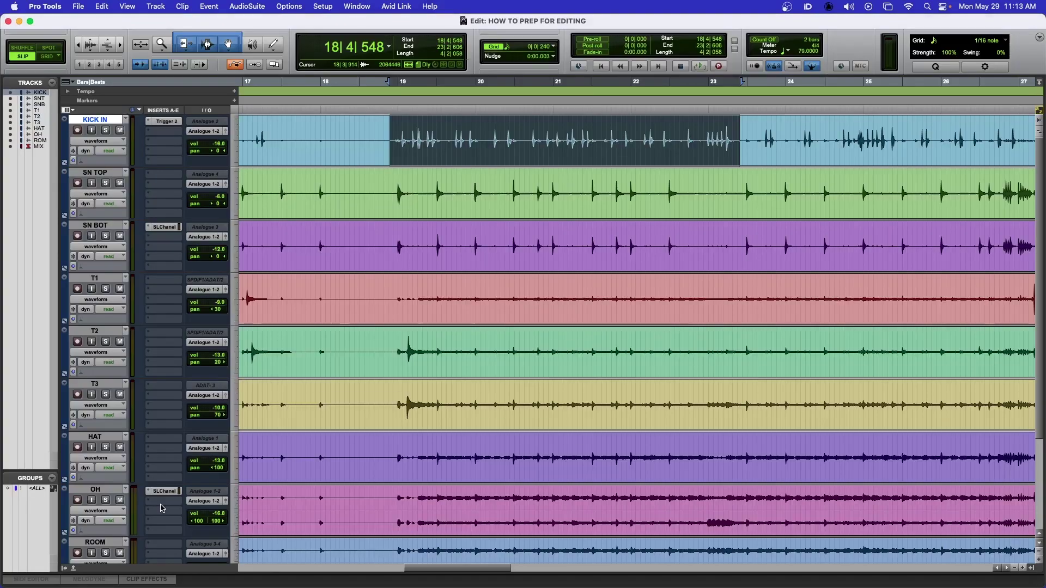
{"action": "left_click", "coordinate": [106, 289]}
{"action": "key", "text": "space"}
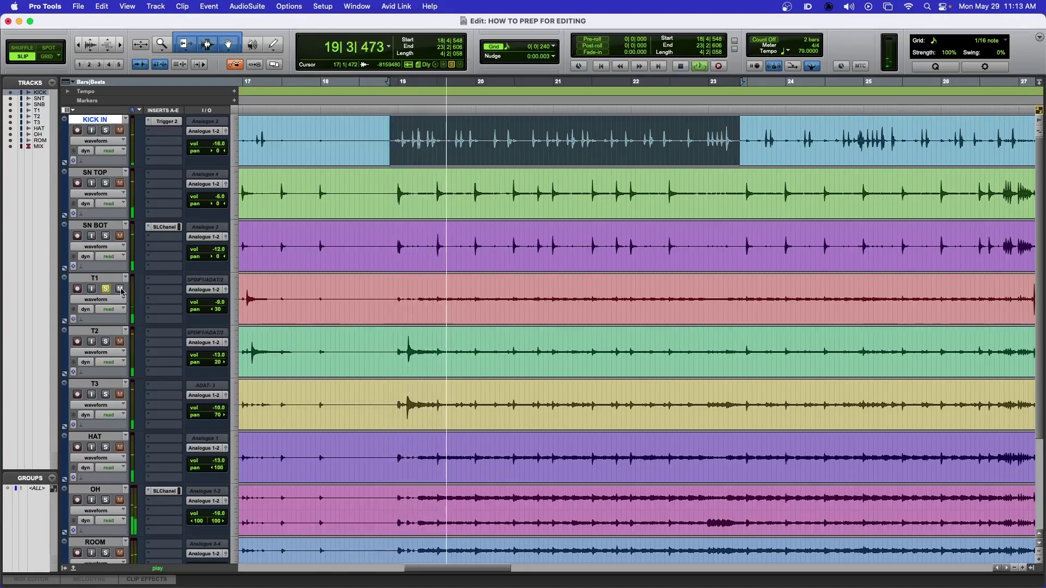
{"action": "key", "text": "space"}
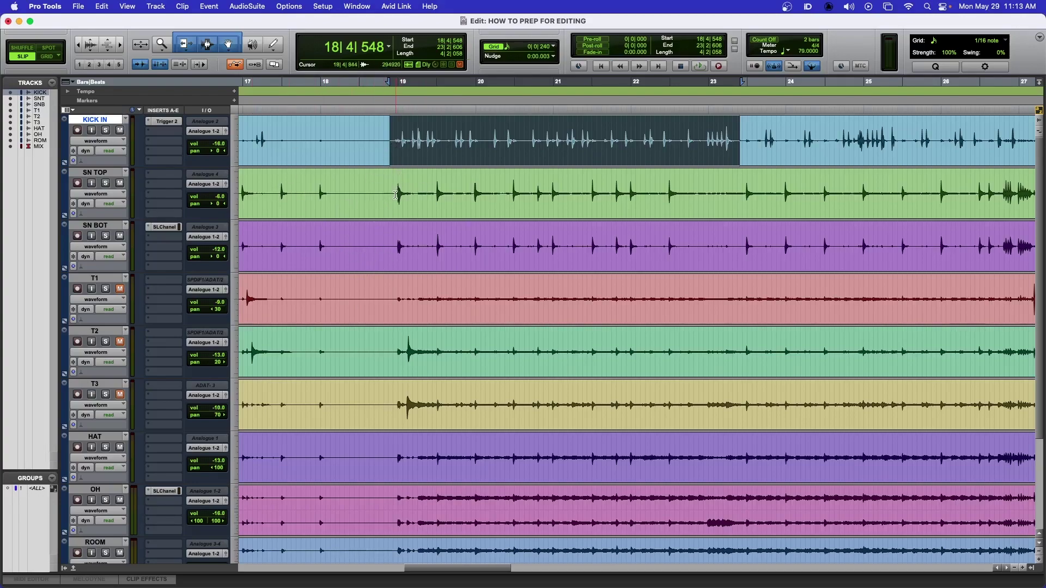
{"action": "key", "text": "space"}
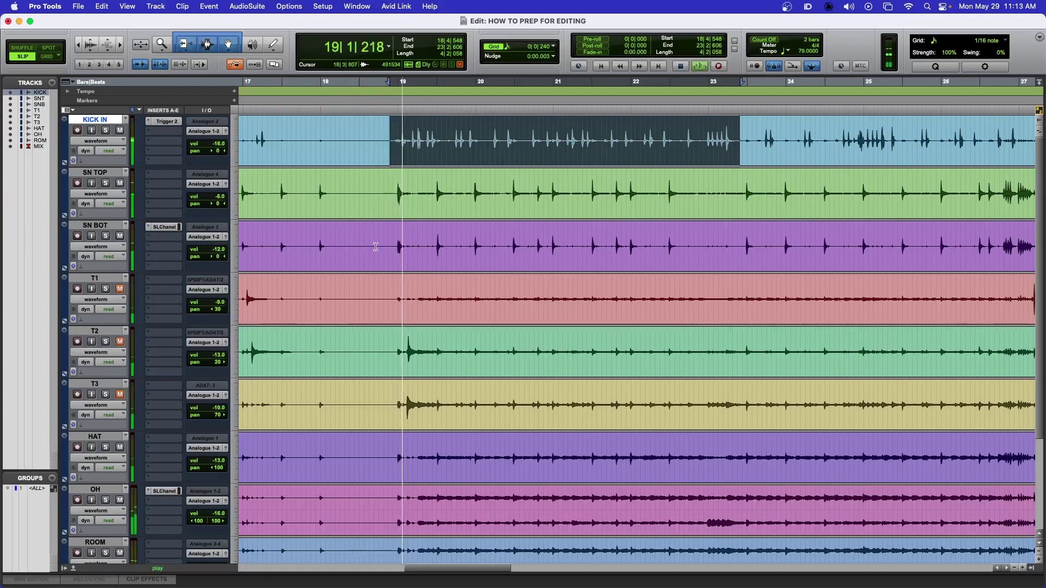